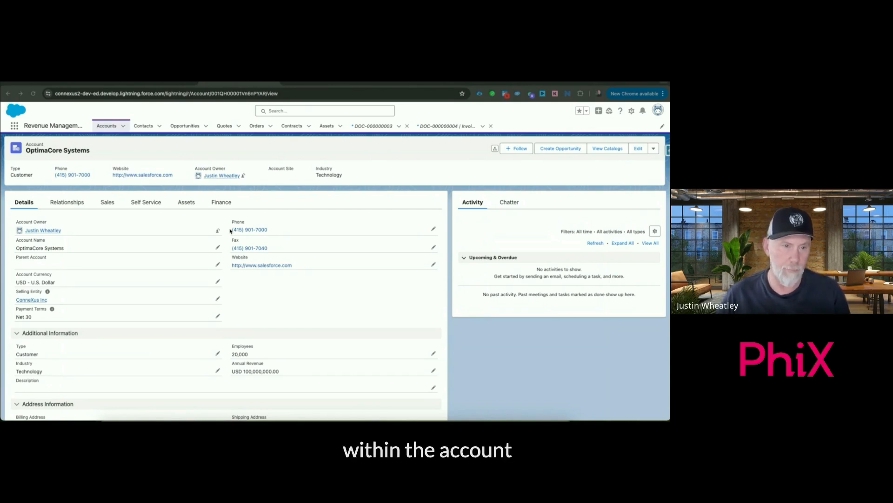
Open the New Business opportunity from the OptimaCore Systems account's sales records
{"action": "left_click", "coordinate": [108, 202]}
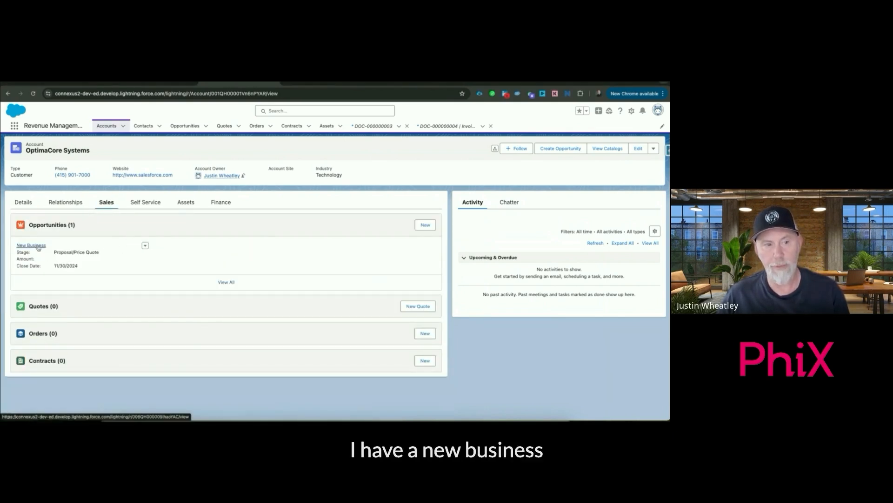
{"action": "mouse_move", "coordinate": [38, 248]}
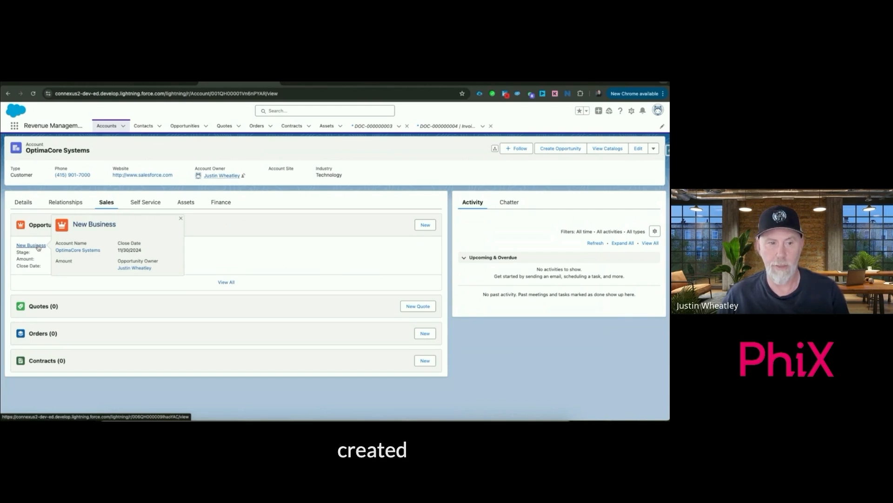
{"action": "left_click", "coordinate": [38, 247]}
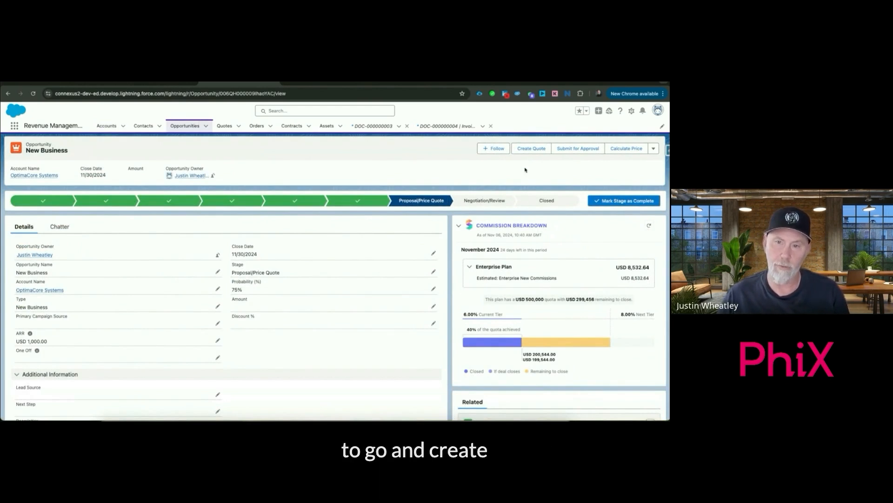
Create a quote named New Business from the opportunity, with the OptimaCore Systems contact as both Bill To Contact and Prepared For
{"action": "left_click", "coordinate": [532, 149]}
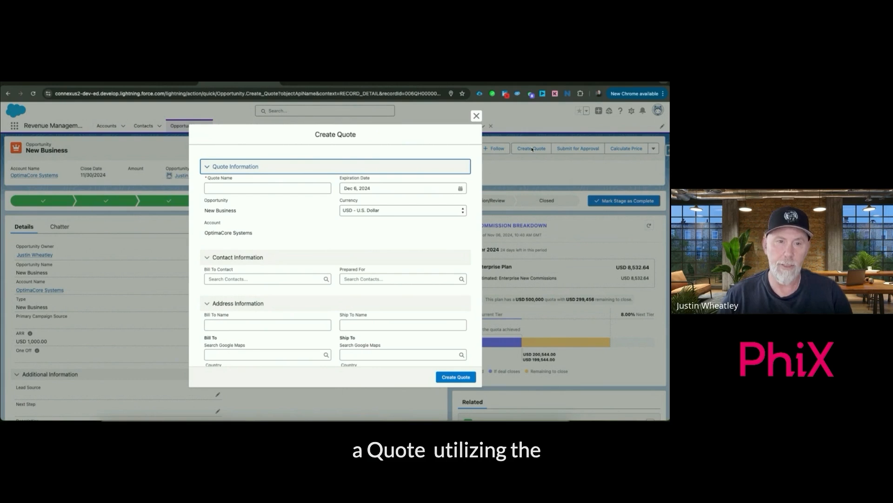
{"action": "left_click", "coordinate": [214, 188]}
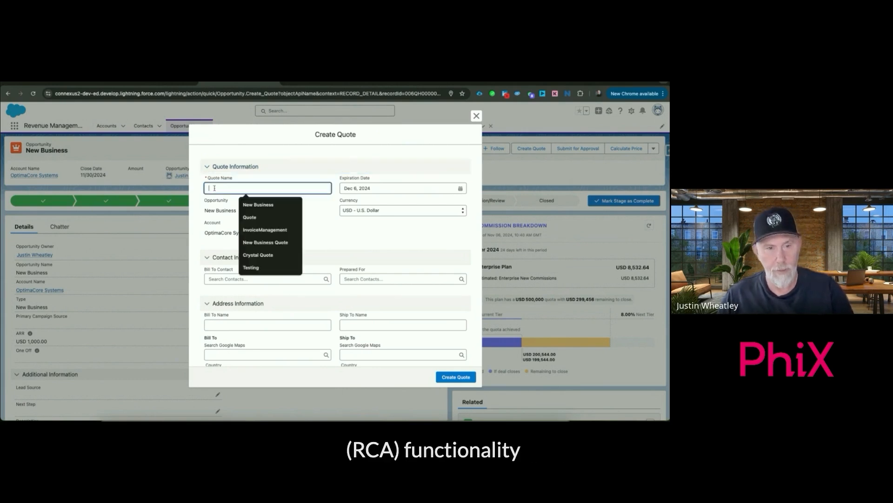
{"action": "type", "text": "New Business"}
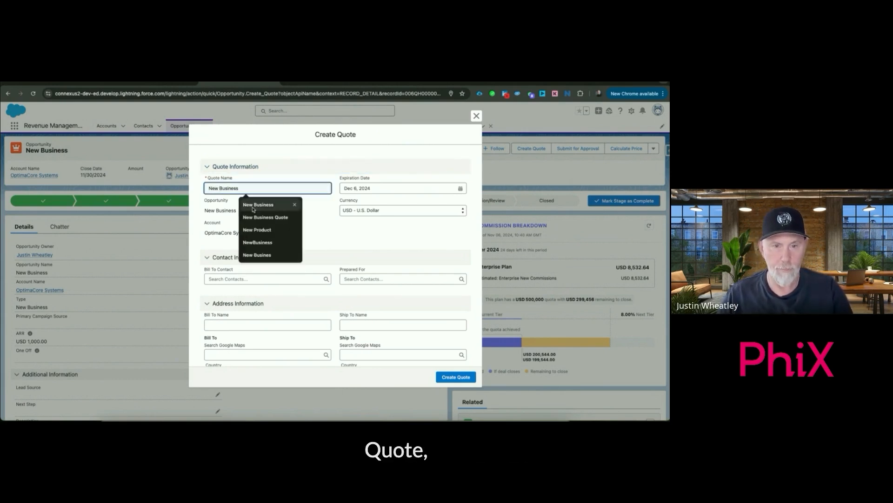
{"action": "left_click", "coordinate": [256, 204]}
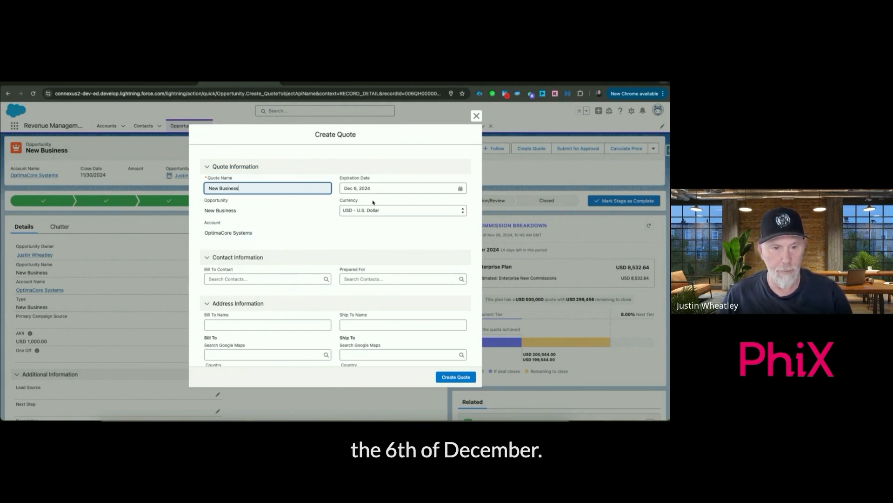
{"action": "left_click", "coordinate": [261, 278]}
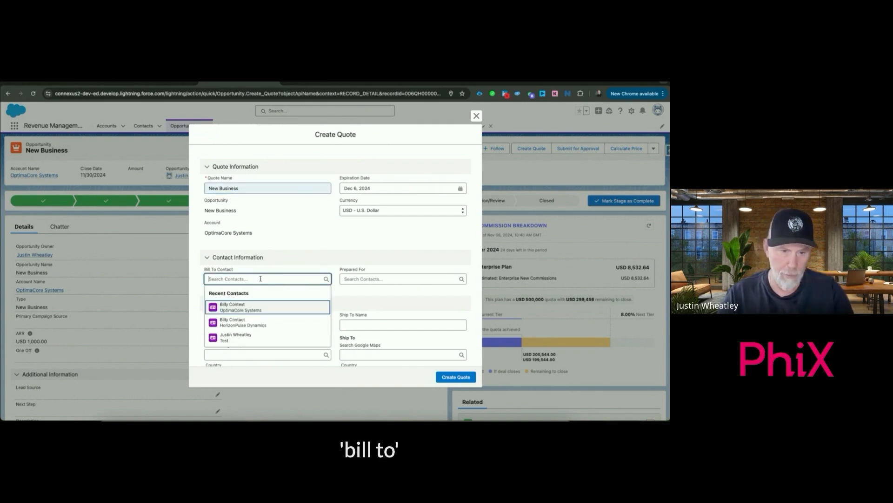
{"action": "left_click", "coordinate": [250, 305]}
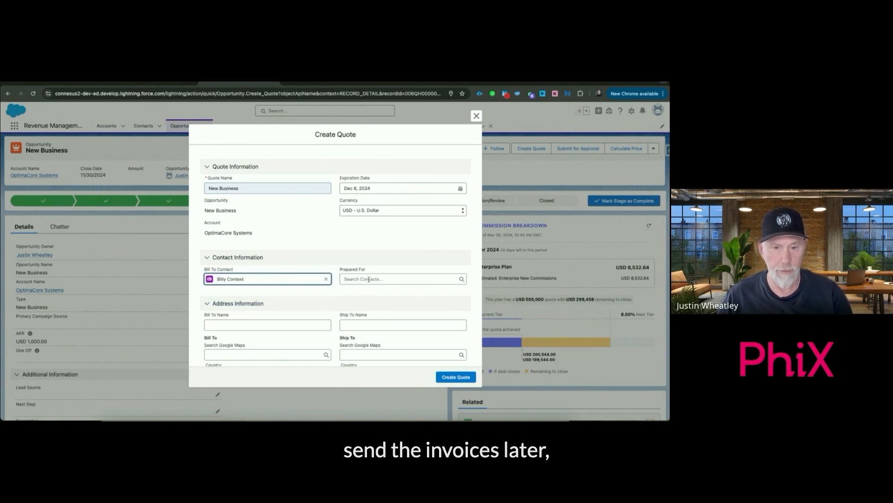
{"action": "left_click", "coordinate": [369, 279]}
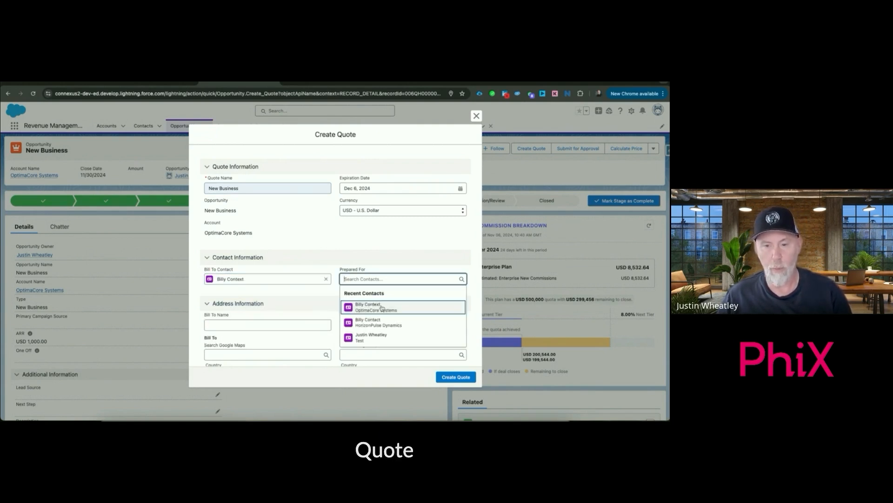
{"action": "left_click", "coordinate": [383, 308]}
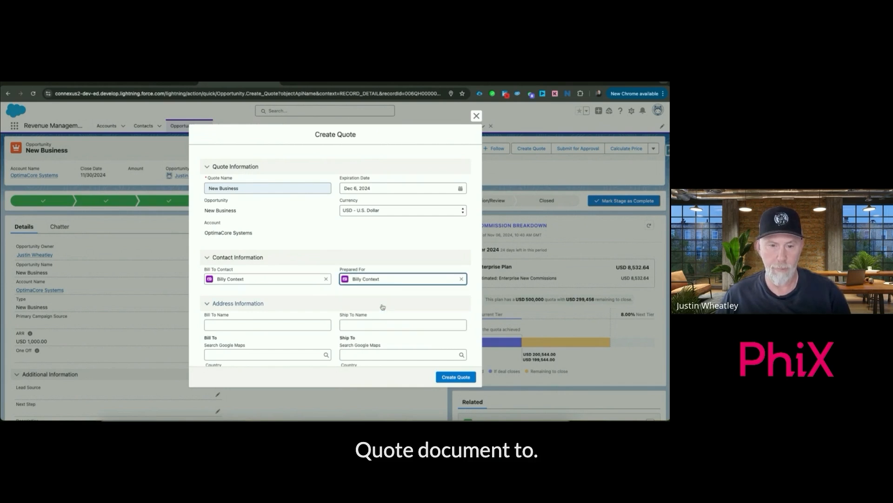
{"action": "left_click", "coordinate": [456, 377]}
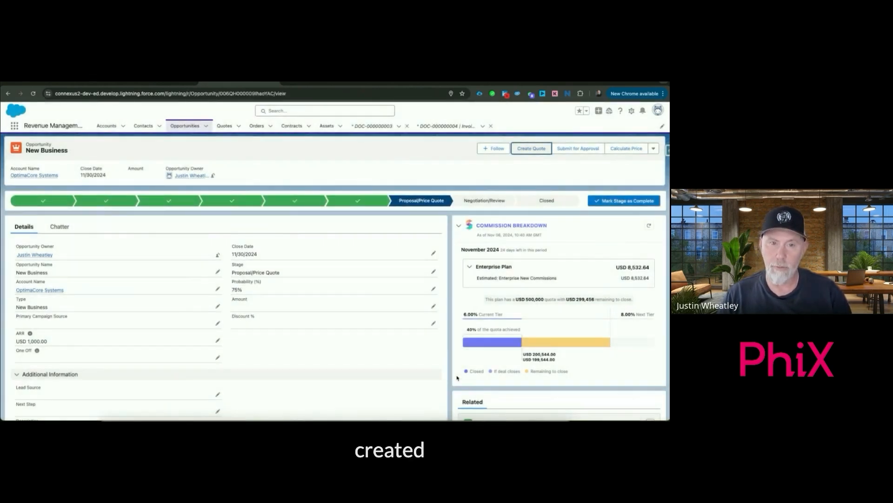
Open the opportunity's new quote and assign the Connexus Price Book to it for catalog browsing
{"action": "scroll", "coordinate": [493, 364], "scroll_direction": "down", "scroll_amount": 2}
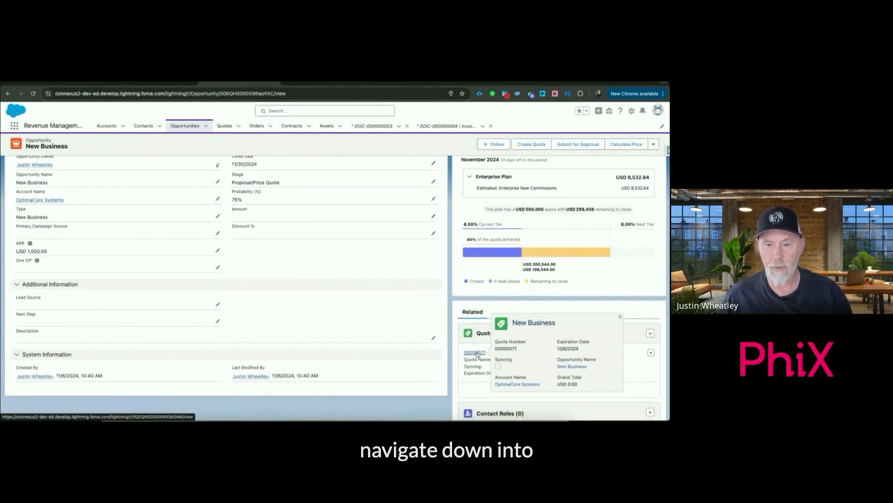
{"action": "left_click", "coordinate": [475, 353]}
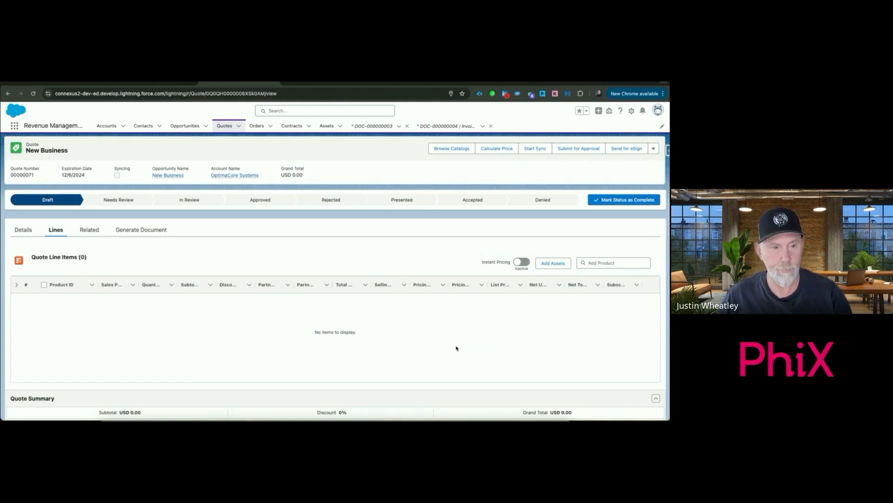
{"action": "left_click", "coordinate": [463, 149]}
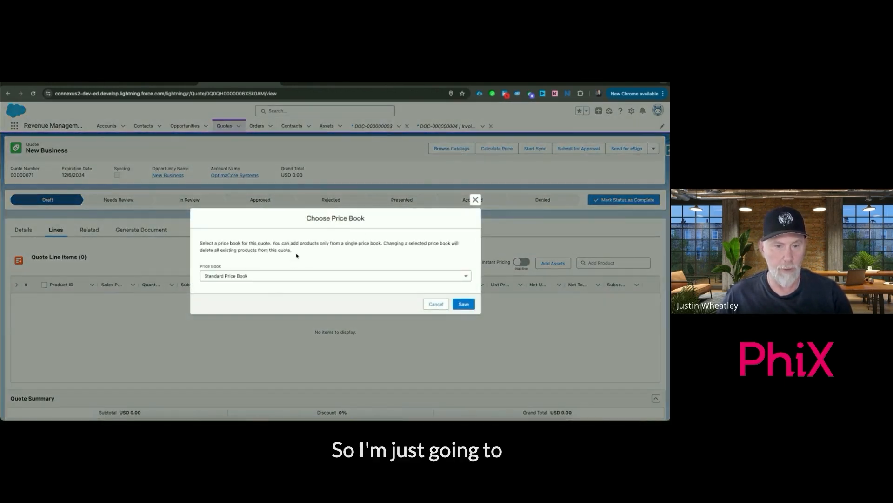
{"action": "left_click", "coordinate": [300, 277]}
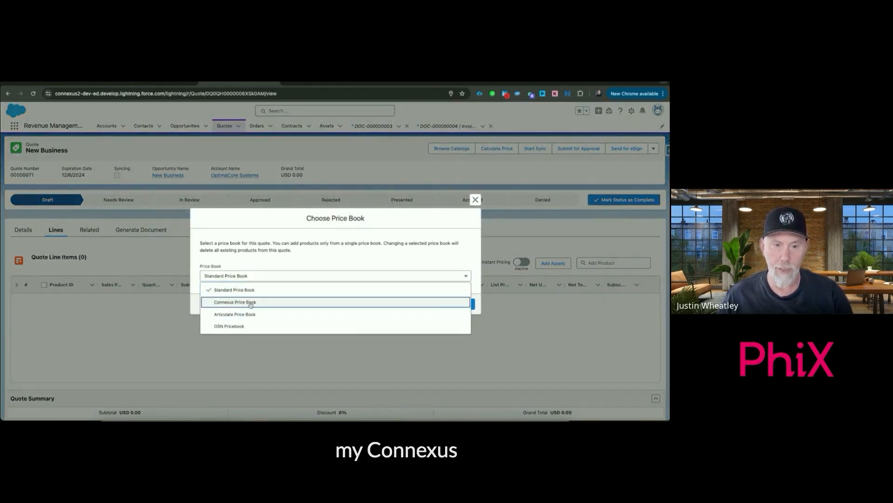
{"action": "left_click", "coordinate": [408, 303]}
{"action": "left_click", "coordinate": [463, 305]}
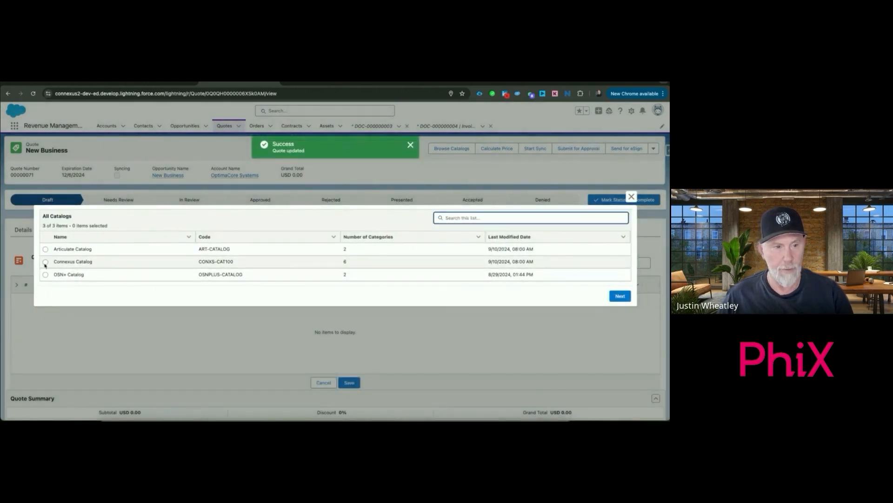
In the Connexus Catalog, select Business Collaboration Plus and Standard, and add Plus with the USD 800 TermDefined Annual buying option
{"action": "left_click", "coordinate": [46, 262]}
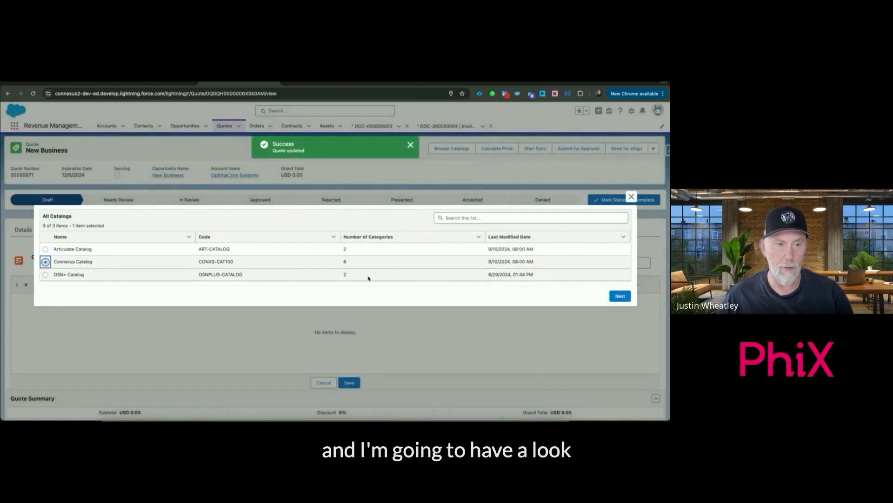
{"action": "left_click", "coordinate": [615, 296]}
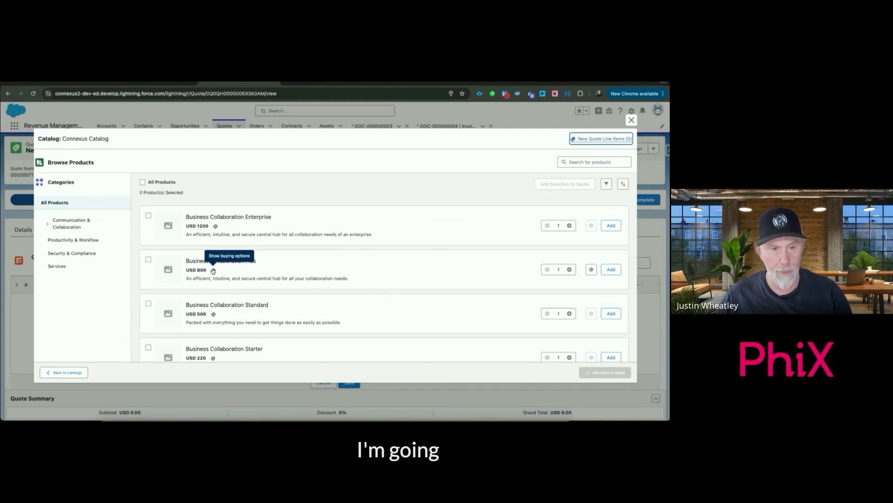
{"action": "left_click", "coordinate": [148, 259]}
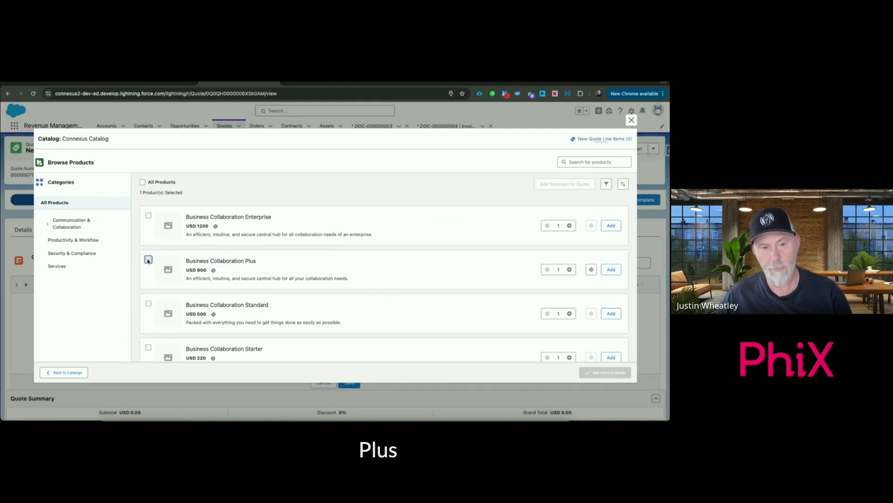
{"action": "left_click", "coordinate": [148, 304]}
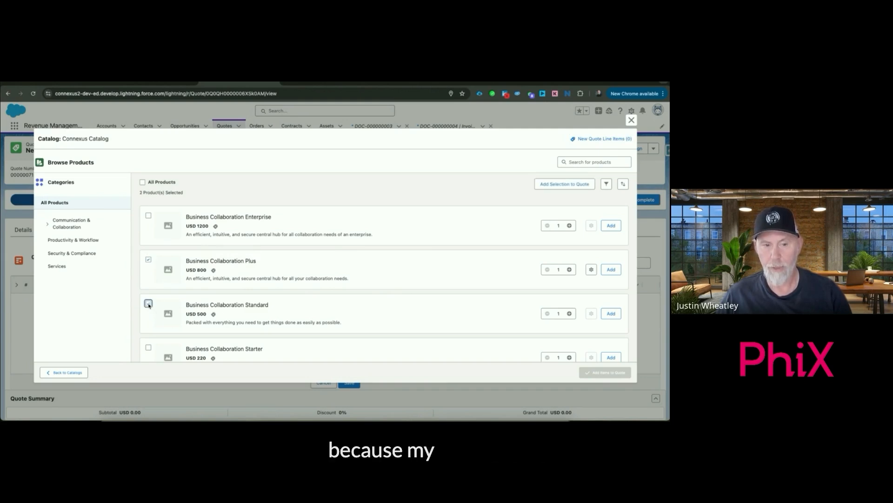
{"action": "left_click", "coordinate": [213, 270]}
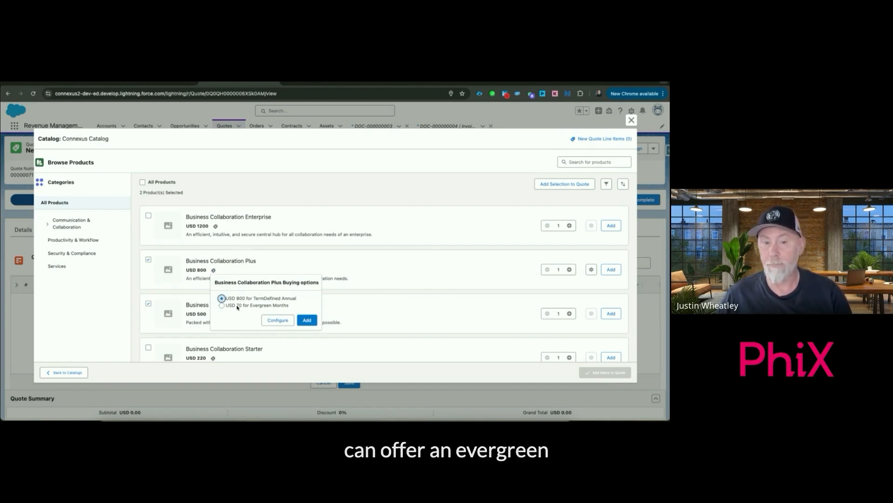
{"action": "left_click", "coordinate": [305, 318]}
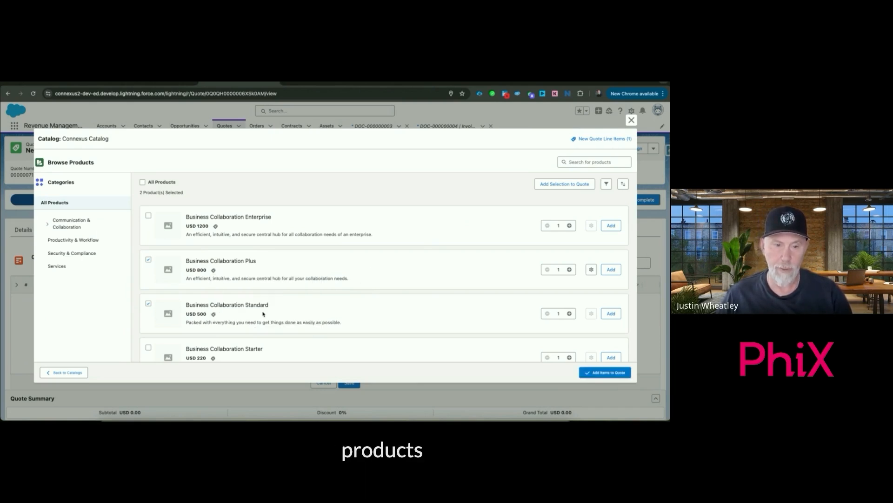
Add Business Collaboration Standard with the USD 500 TermDefined Annual buying option and save both products as quote line items
{"action": "left_click", "coordinate": [214, 315]}
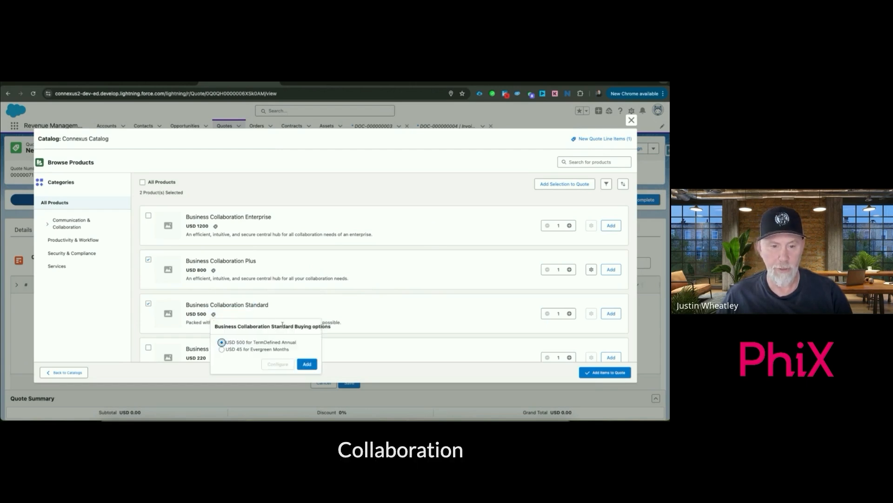
{"action": "left_click", "coordinate": [309, 365]}
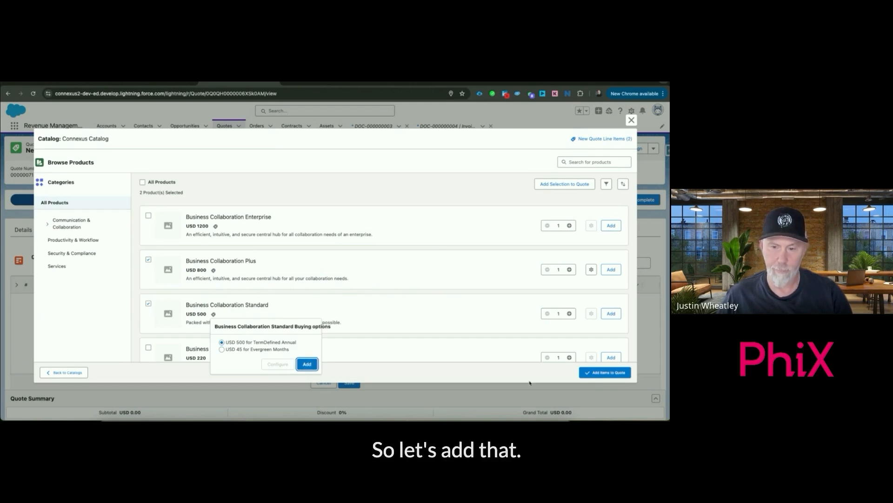
{"action": "left_click", "coordinate": [602, 373]}
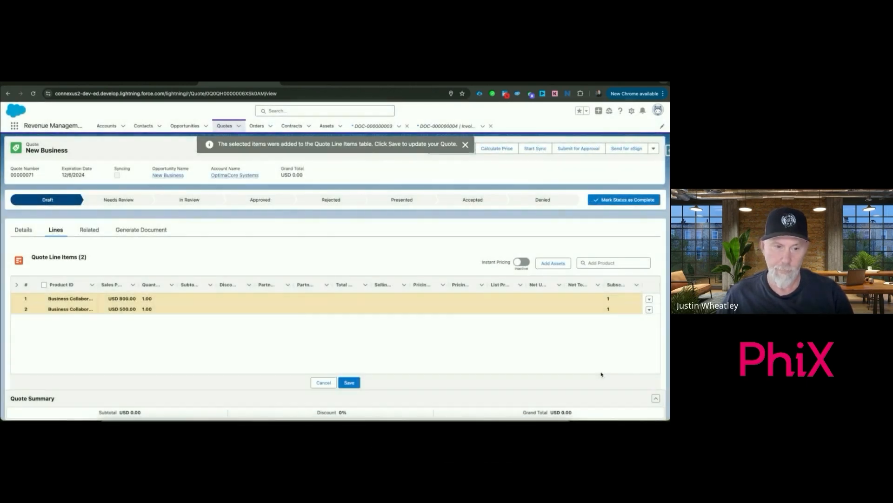
{"action": "left_click", "coordinate": [354, 382]}
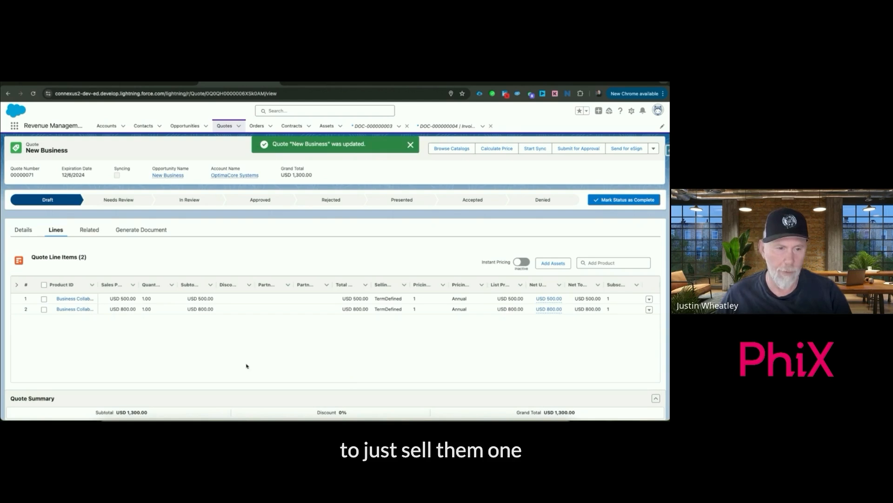
Set the line quantities to 35 for Business Collaboration Standard and 45 for Business Collaboration Plus, and save the quote
{"action": "left_click_drag", "start_coordinate": [97, 285], "coordinate": [143, 284]}
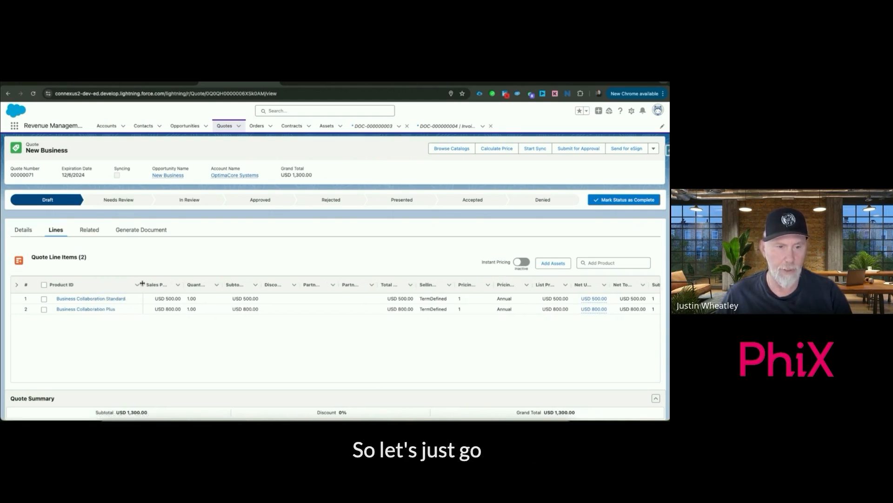
{"action": "double_click", "coordinate": [194, 302]}
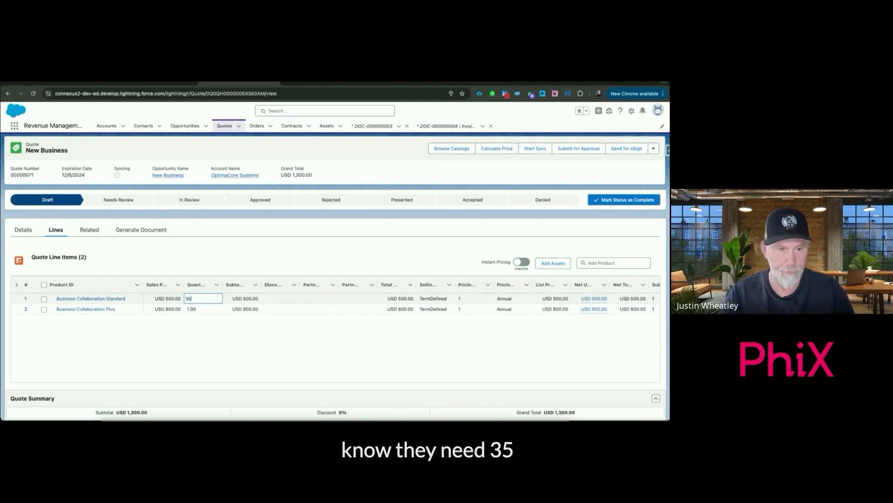
{"action": "key", "text": "Tab"}
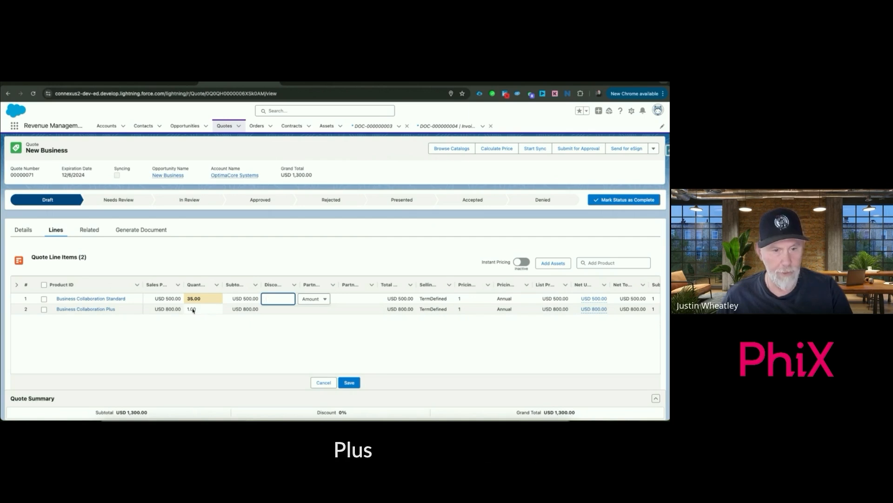
{"action": "double_click", "coordinate": [193, 309]}
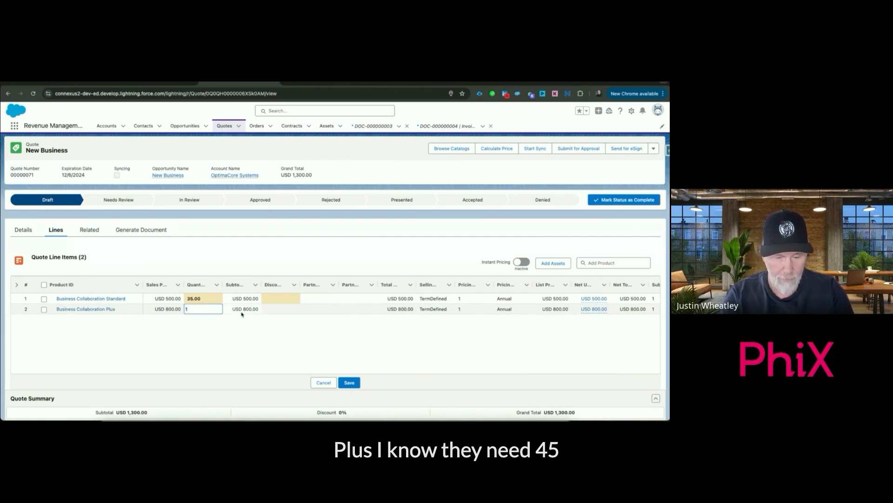
{"action": "type", "text": "45"}
{"action": "key", "text": "Tab"}
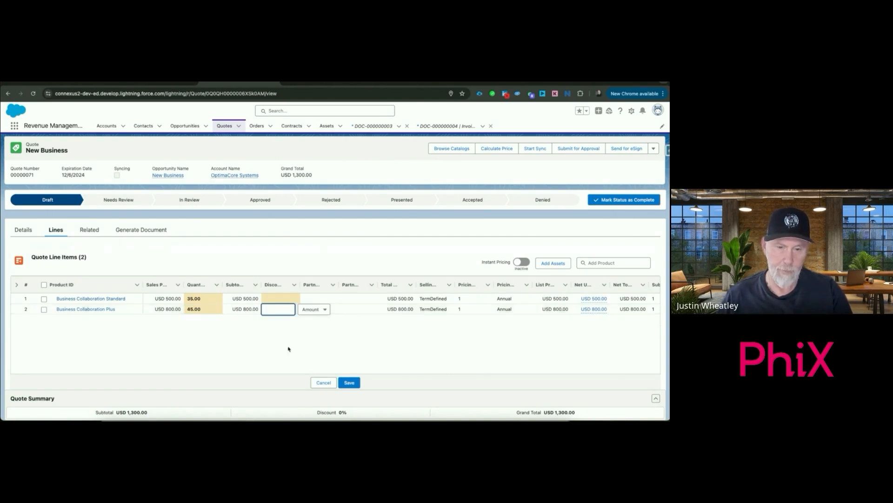
{"action": "left_click", "coordinate": [349, 384]}
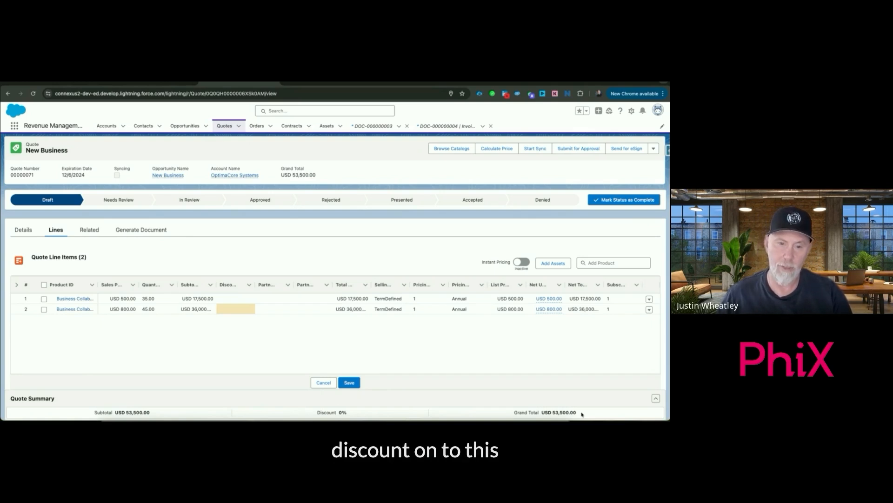
{"action": "left_click", "coordinate": [349, 382]}
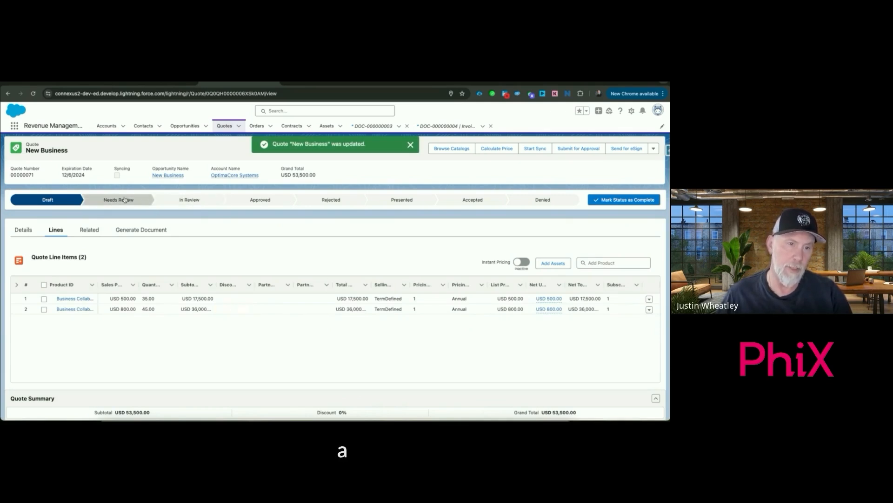
Advance the New Business quote's status to Approved and then to Accepted, making each the current status
{"action": "left_click", "coordinate": [125, 199]}
{"action": "left_click", "coordinate": [190, 200]}
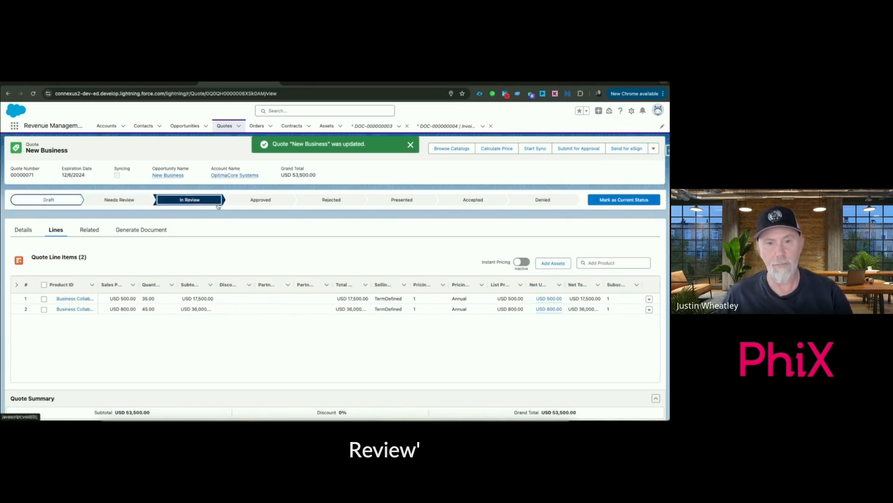
{"action": "left_click", "coordinate": [262, 201]}
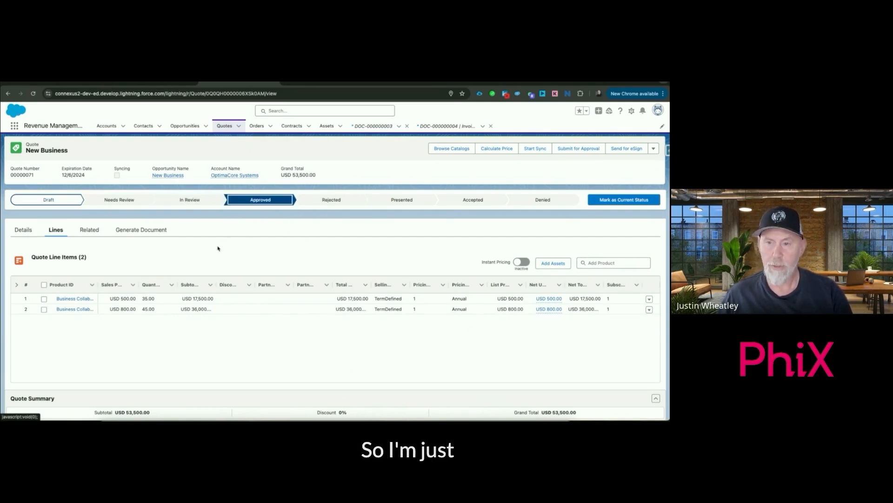
{"action": "left_click", "coordinate": [630, 204]}
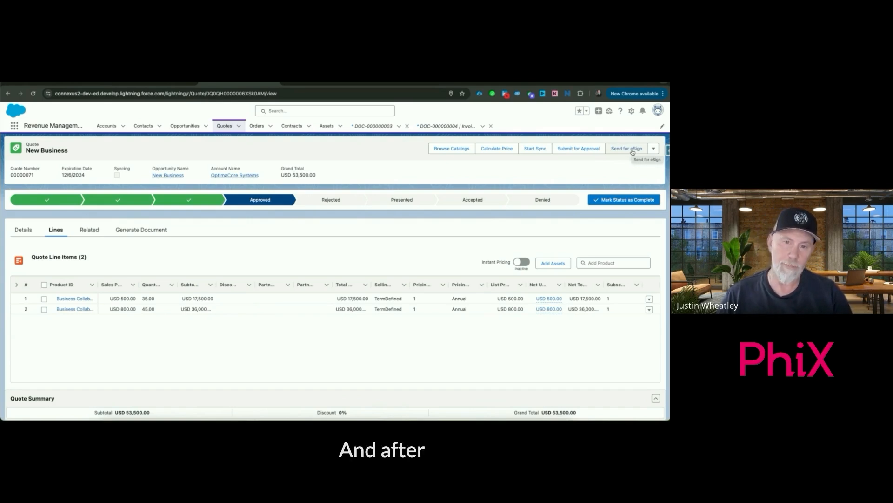
{"action": "left_click", "coordinate": [477, 201]}
{"action": "left_click", "coordinate": [637, 201]}
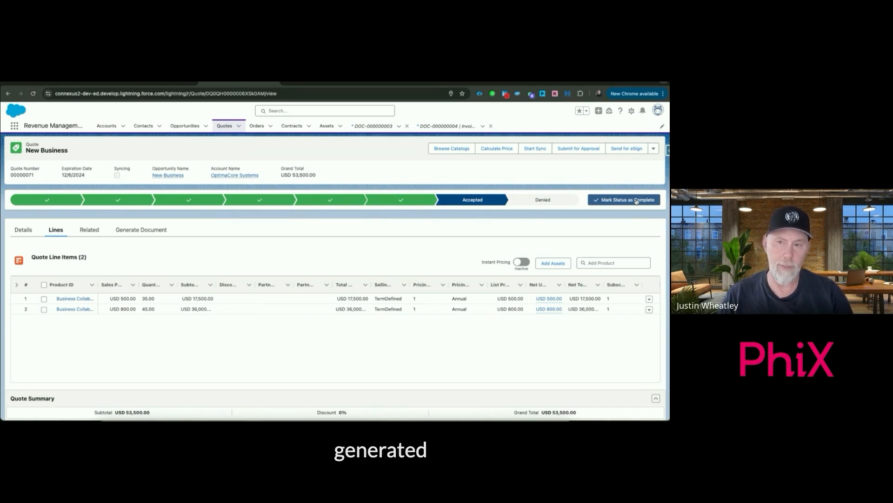
Create an order from the accepted quote and open the draft order from the quote's related records
{"action": "left_click", "coordinate": [655, 148]}
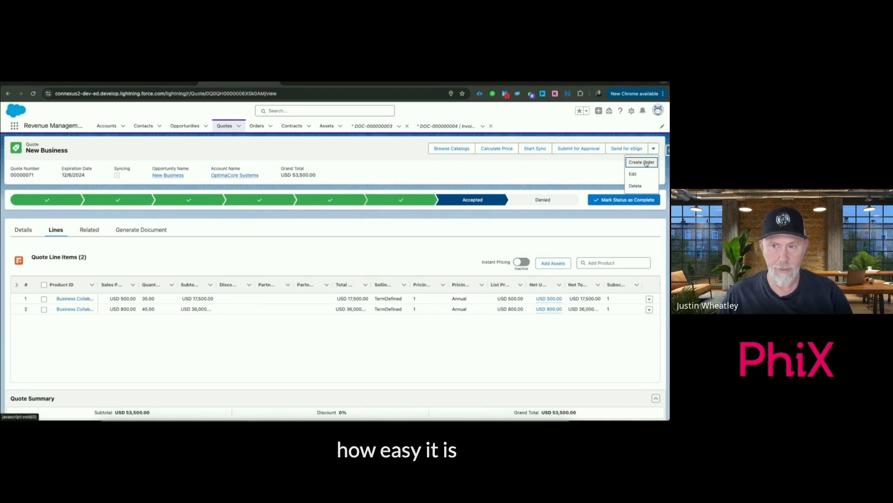
{"action": "left_click", "coordinate": [645, 163]}
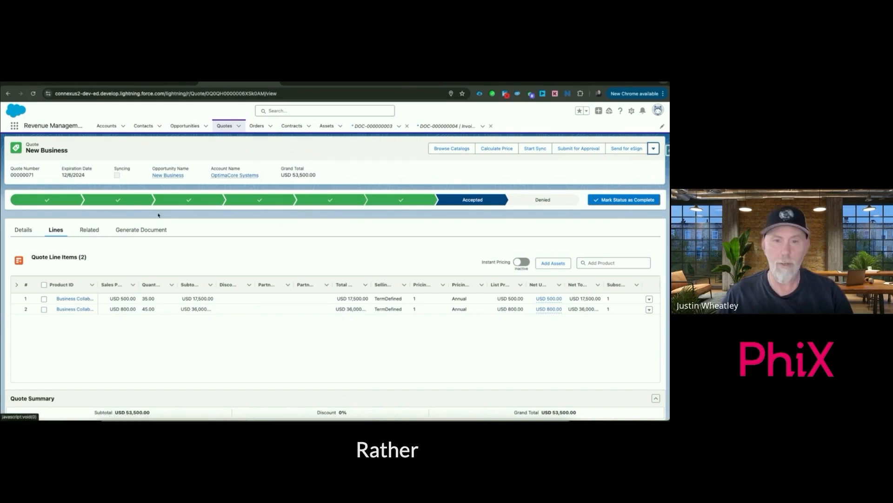
{"action": "left_click", "coordinate": [90, 230]}
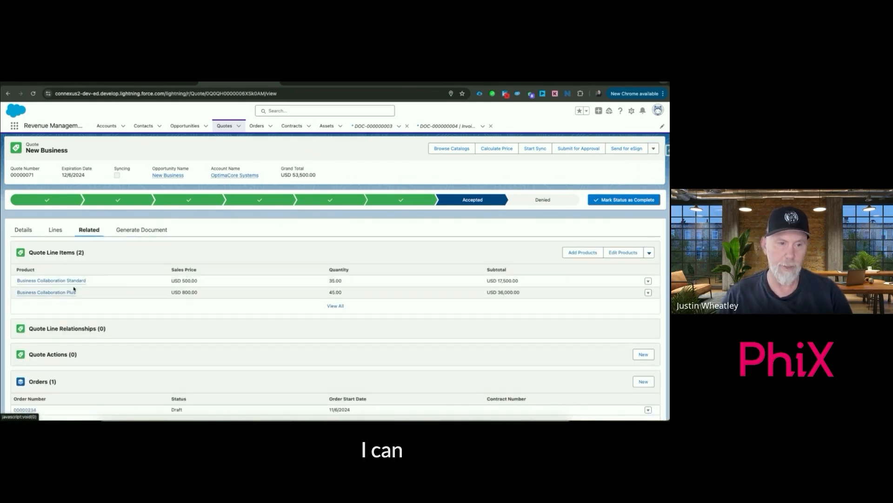
{"action": "scroll", "coordinate": [99, 290], "scroll_direction": "down", "scroll_amount": 3}
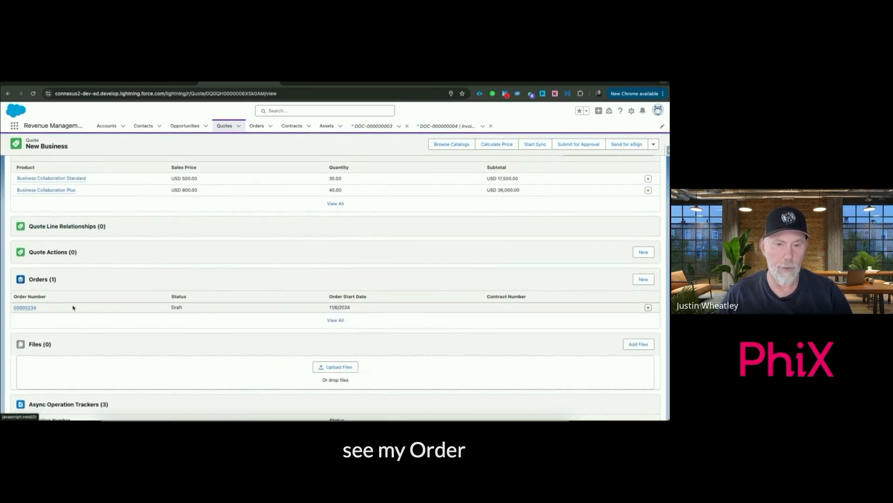
{"action": "left_click", "coordinate": [28, 308]}
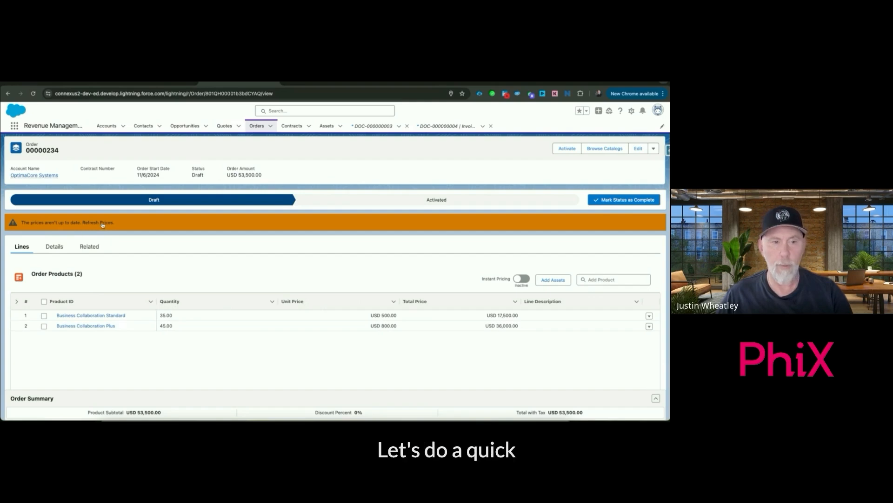
Refresh the draft order's prices, continuing without saving changes, and set the order's current status to Activated
{"action": "left_click", "coordinate": [103, 223]}
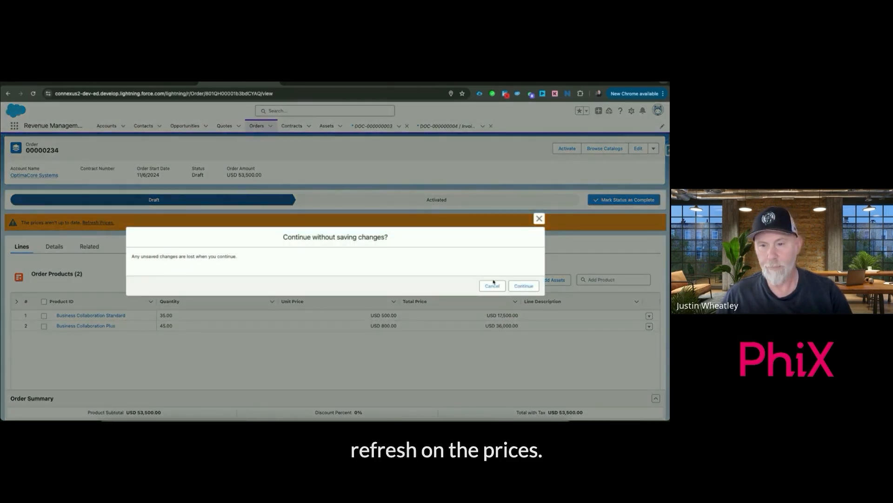
{"action": "left_click", "coordinate": [524, 286]}
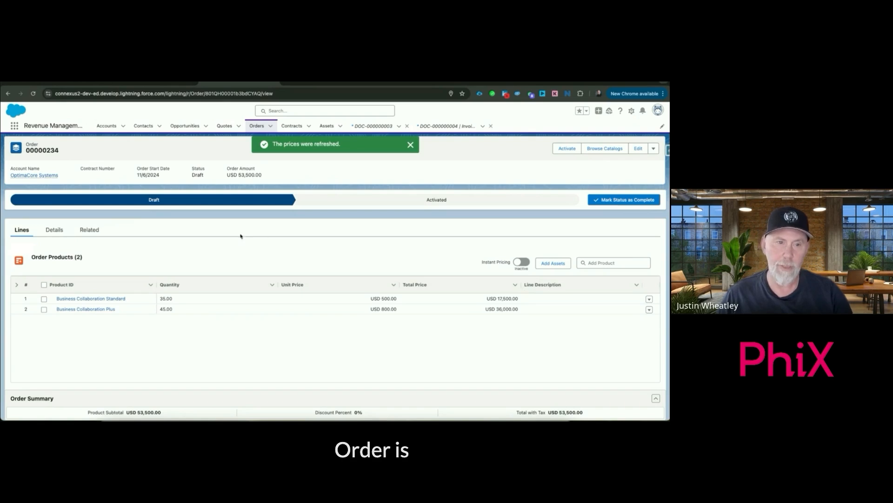
{"action": "left_click", "coordinate": [90, 230]}
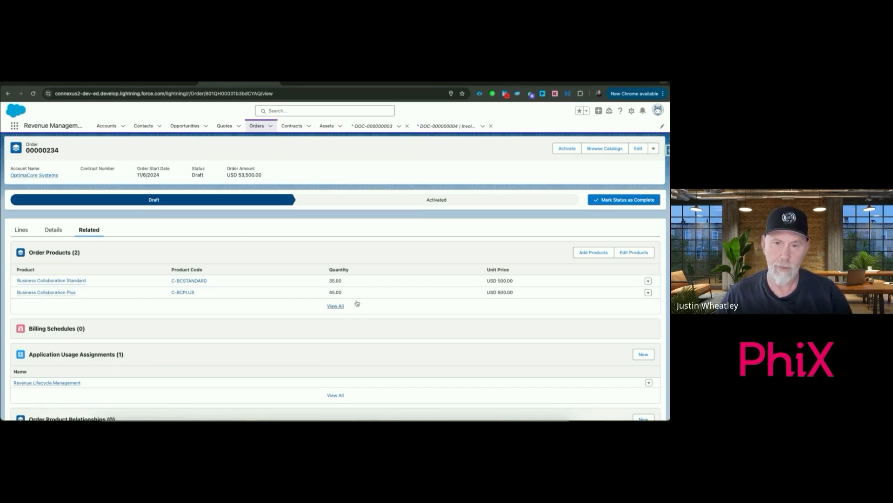
{"action": "left_click", "coordinate": [576, 202]}
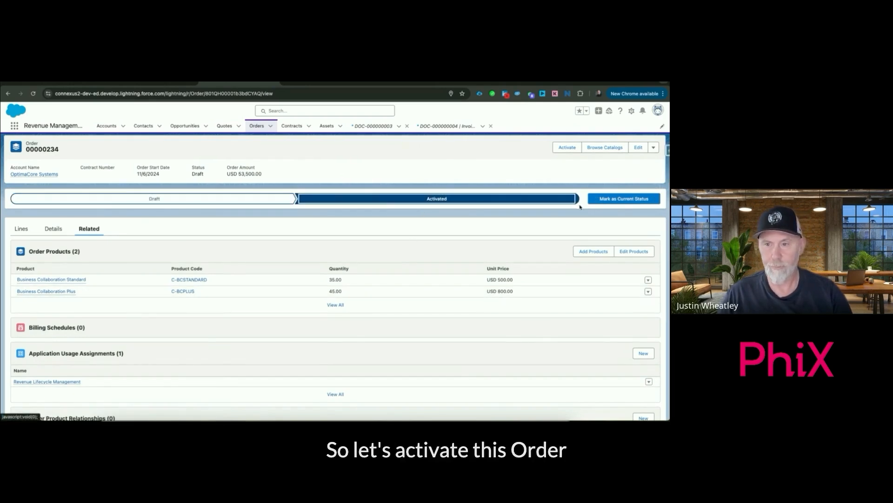
{"action": "left_click", "coordinate": [623, 199]}
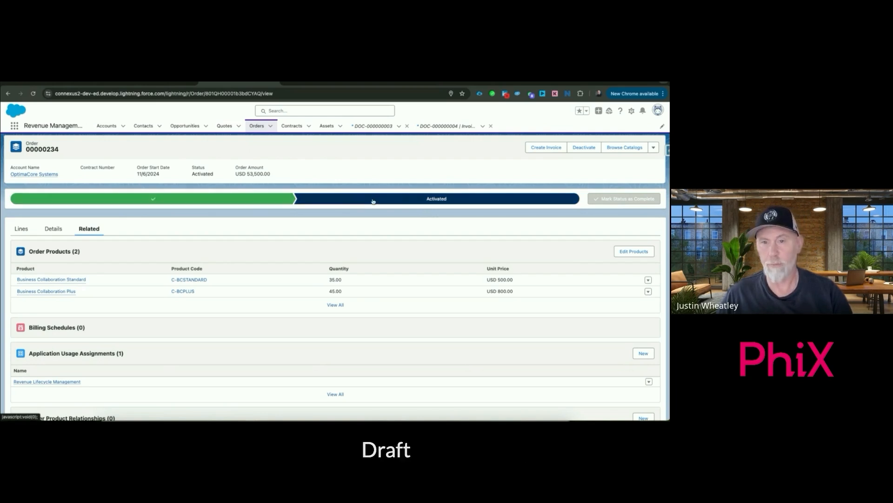
Reload the activated order to check its related billing schedules, and create an invoice from the order
{"action": "left_click", "coordinate": [33, 94]}
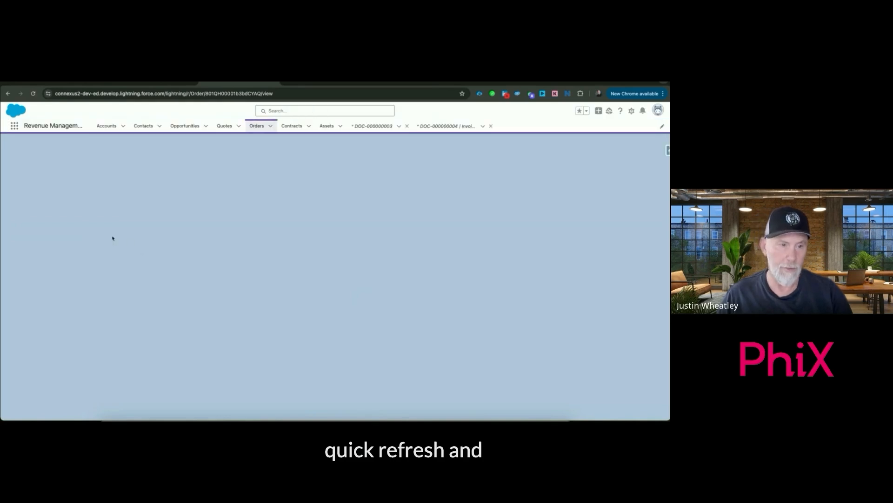
{"action": "left_click", "coordinate": [93, 230]}
{"action": "scroll", "coordinate": [164, 293], "scroll_direction": "down", "scroll_amount": 1}
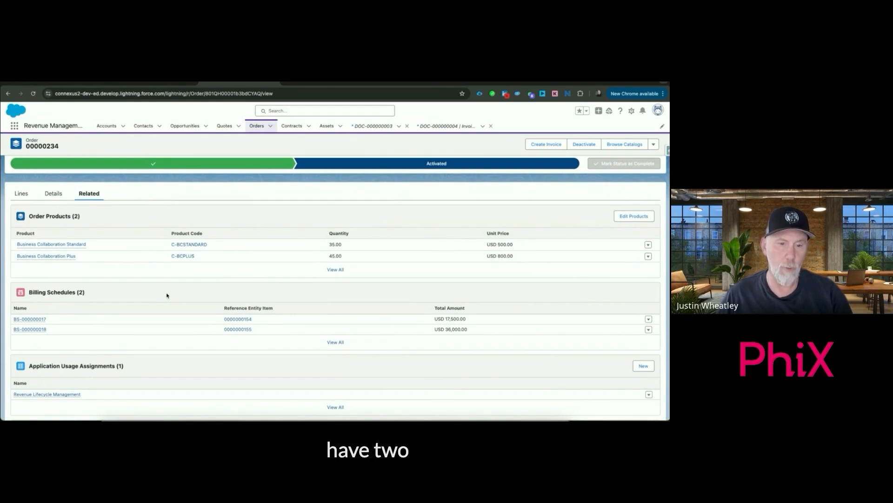
{"action": "mouse_move", "coordinate": [40, 319]}
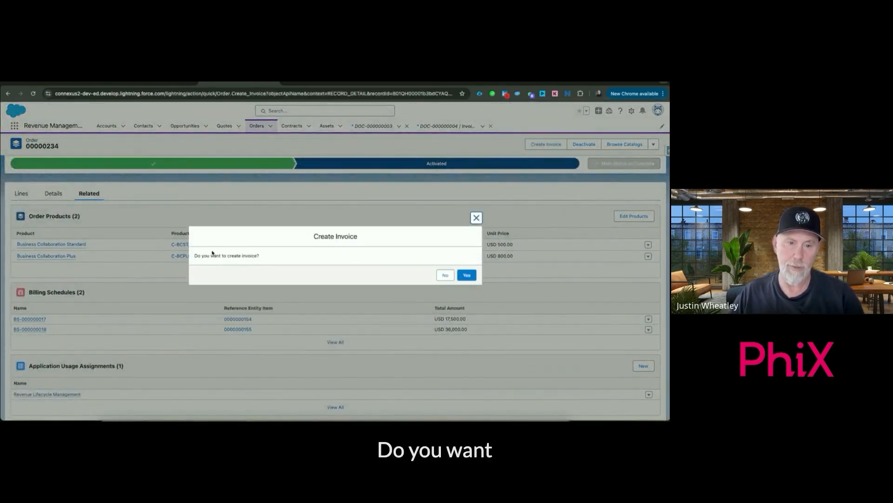
{"action": "left_click", "coordinate": [467, 275]}
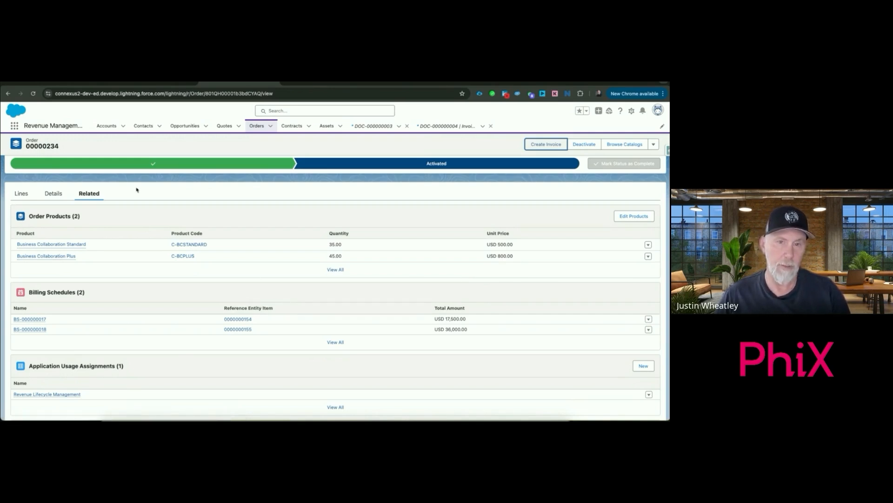
Open the order's OptimaCore Systems account and review its contacts, sales records and managed assets
{"action": "scroll", "coordinate": [71, 224], "scroll_direction": "up", "scroll_amount": 3}
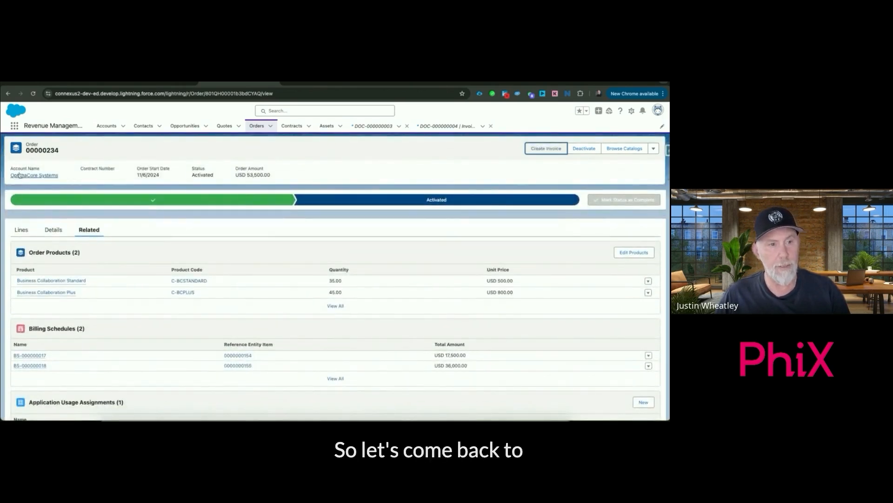
{"action": "left_click", "coordinate": [43, 176]}
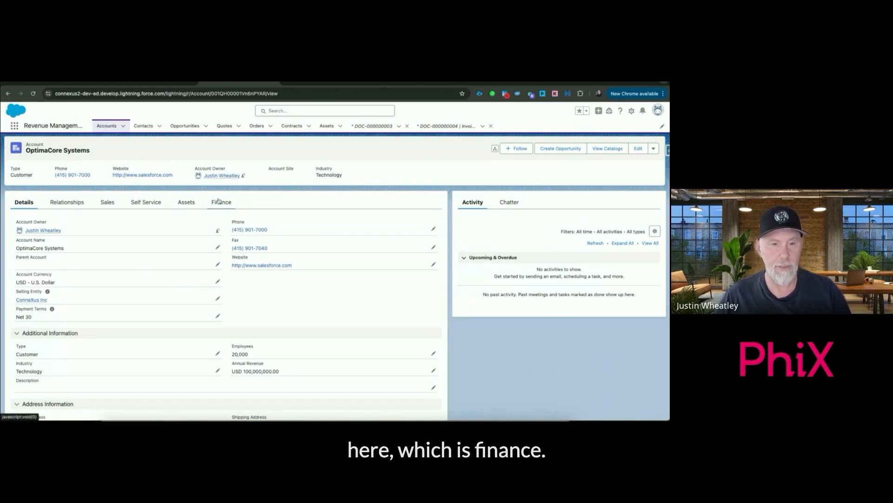
{"action": "left_click", "coordinate": [71, 205]}
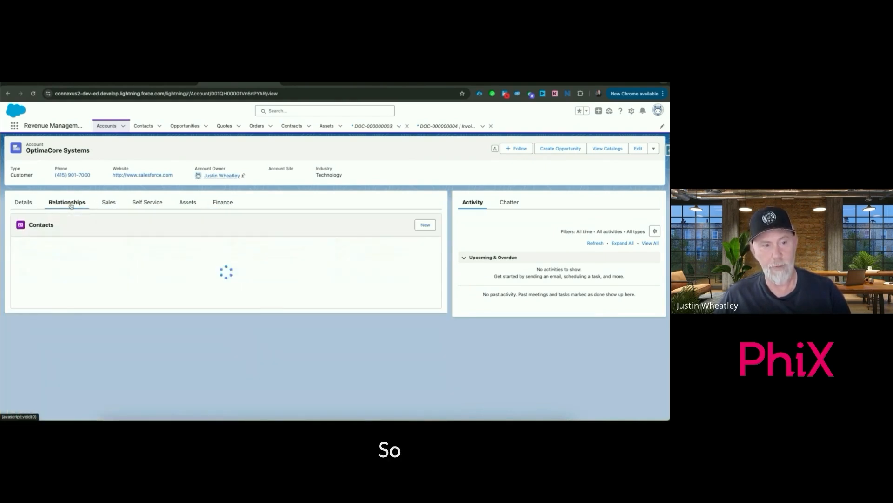
{"action": "mouse_move", "coordinate": [42, 247]}
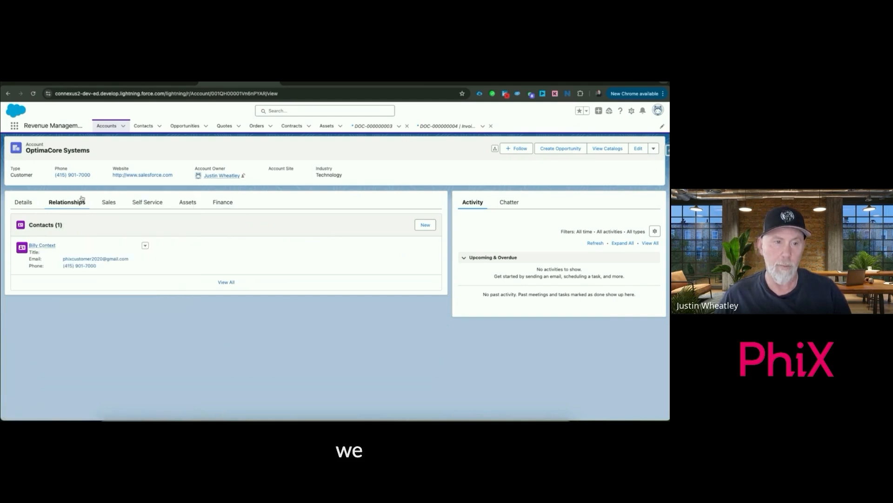
{"action": "left_click", "coordinate": [108, 202]}
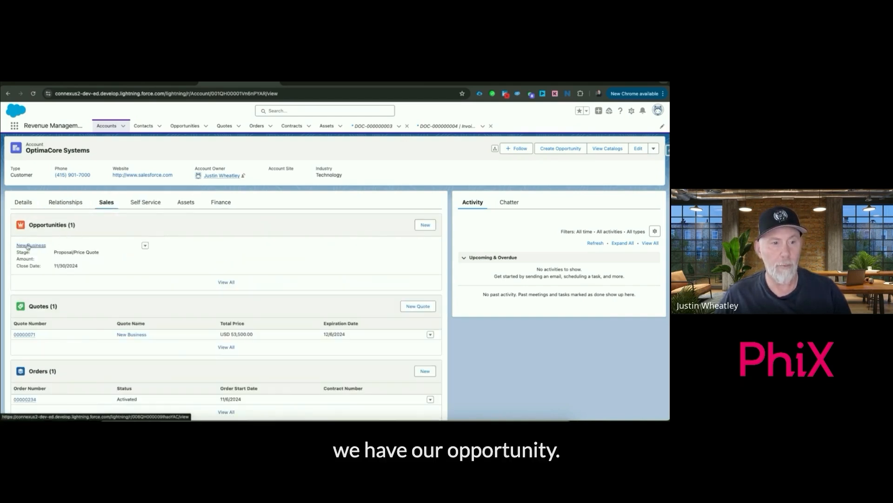
{"action": "mouse_move", "coordinate": [32, 244]}
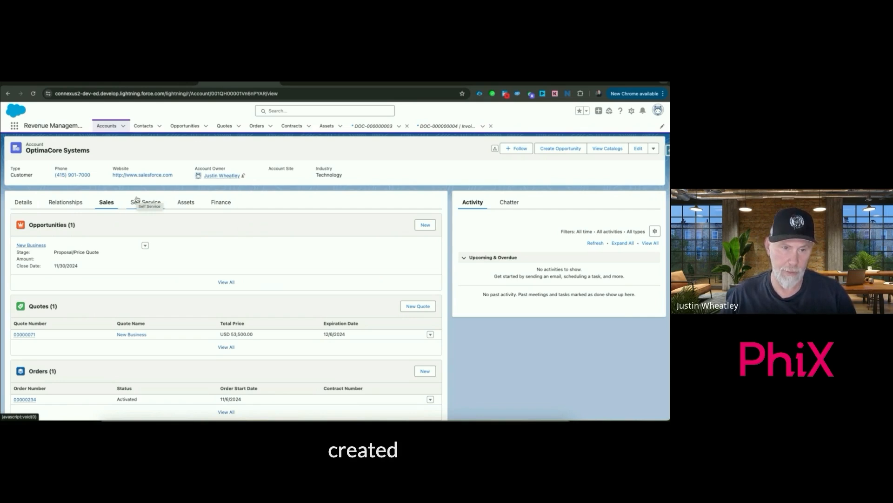
{"action": "left_click", "coordinate": [186, 203]}
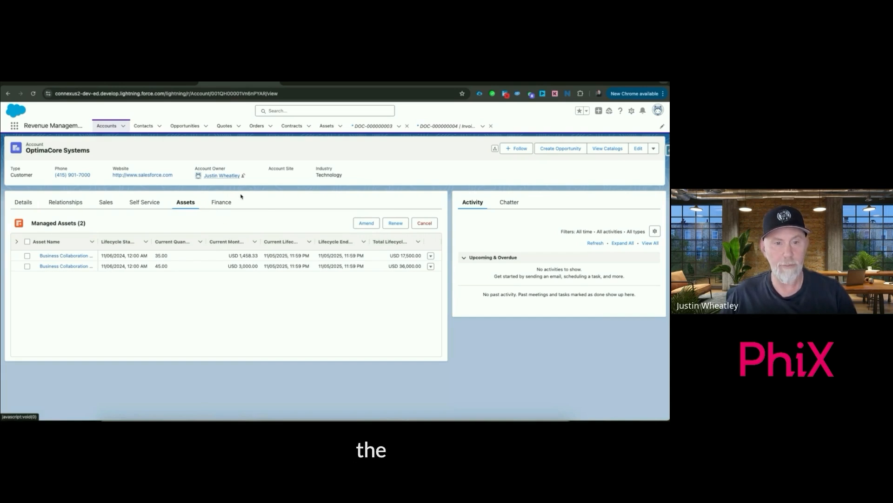
Open the account's draft invoice from its finance records and review the invoice lines, total charges, tax and total with tax
{"action": "left_click", "coordinate": [223, 204]}
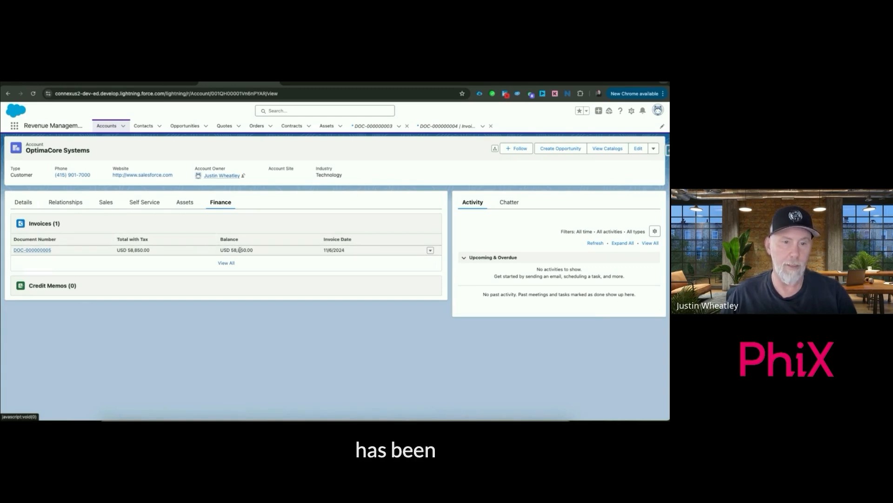
{"action": "left_click", "coordinate": [41, 250]}
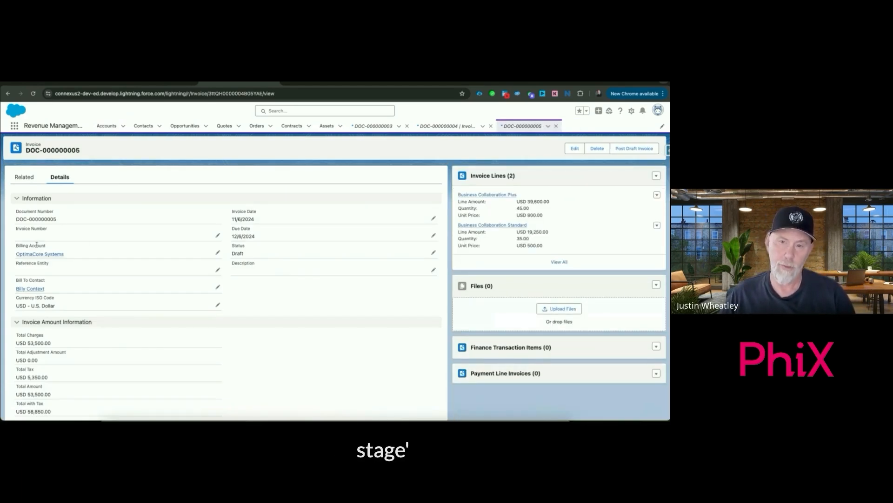
{"action": "mouse_move", "coordinate": [490, 201]}
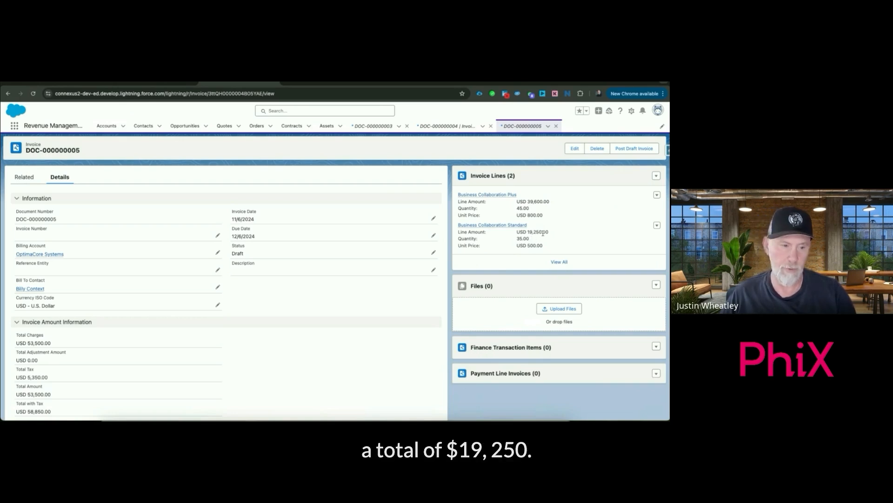
{"action": "scroll", "coordinate": [346, 270], "scroll_direction": "down", "scroll_amount": 1}
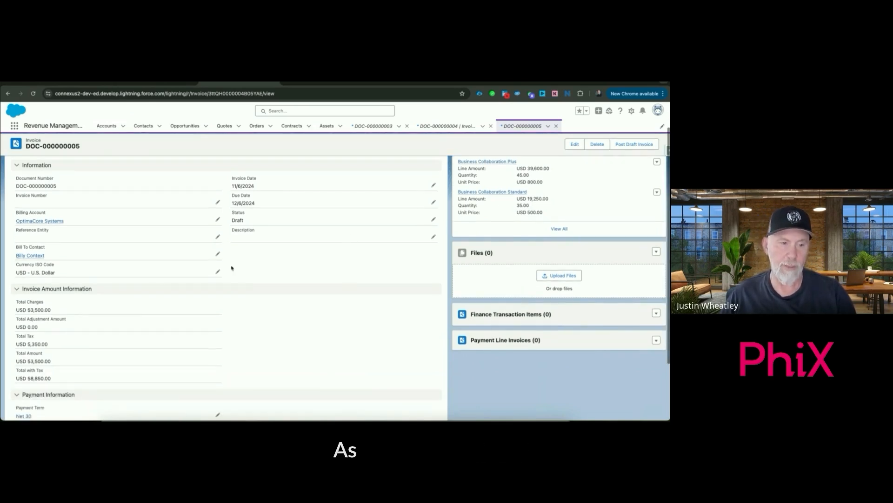
{"action": "scroll", "coordinate": [139, 307], "scroll_direction": "down", "scroll_amount": 1}
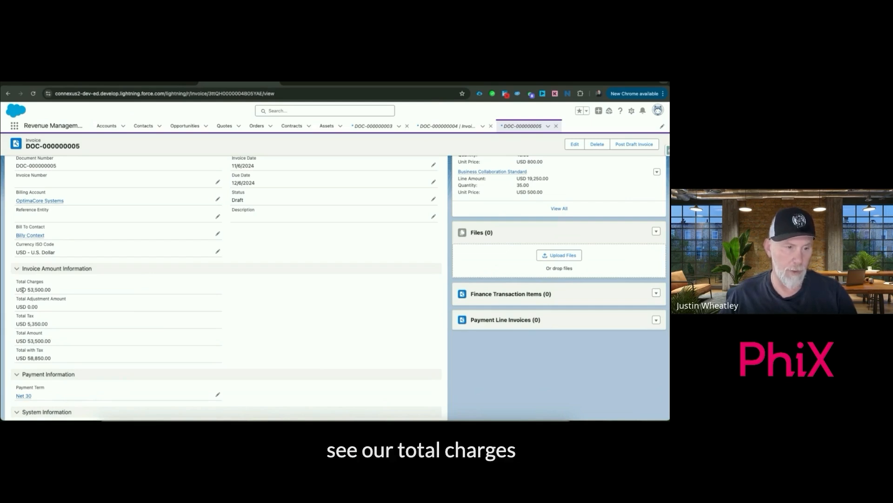
{"action": "left_click_drag", "start_coordinate": [28, 291], "coordinate": [42, 290]}
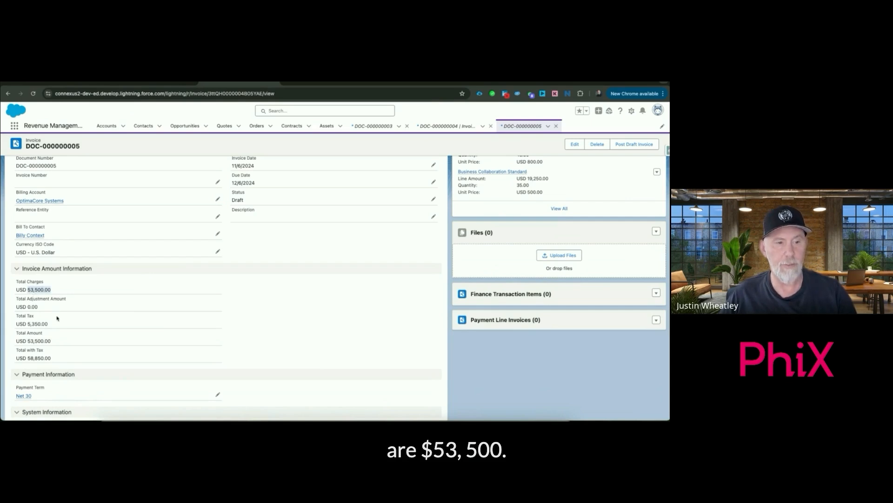
{"action": "left_click_drag", "start_coordinate": [27, 325], "coordinate": [64, 324]}
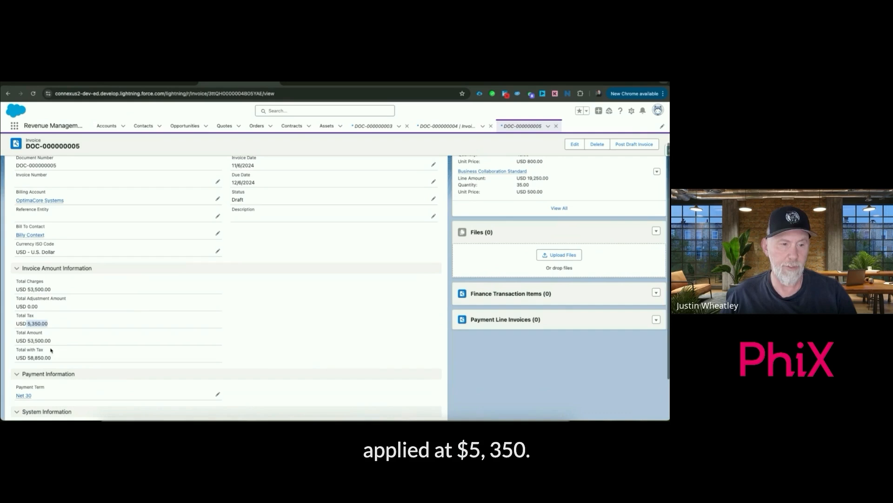
{"action": "left_click_drag", "start_coordinate": [27, 358], "coordinate": [37, 359]}
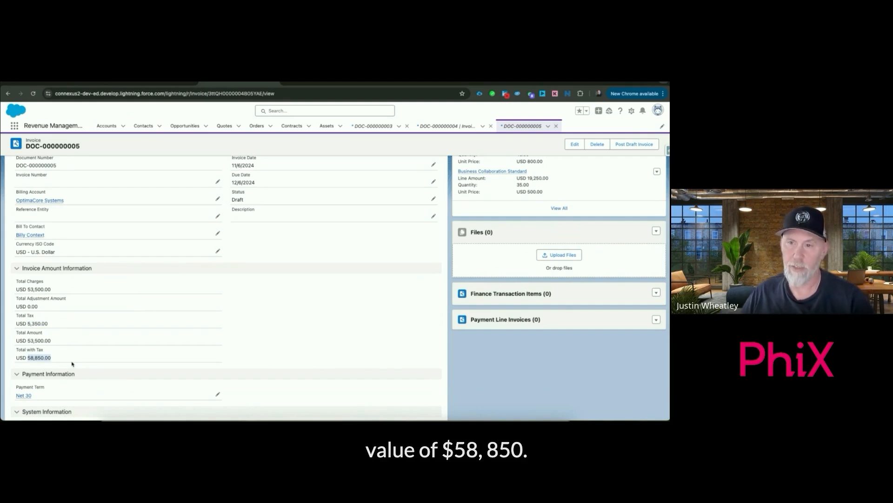
{"action": "scroll", "coordinate": [139, 302], "scroll_direction": "up", "scroll_amount": 2}
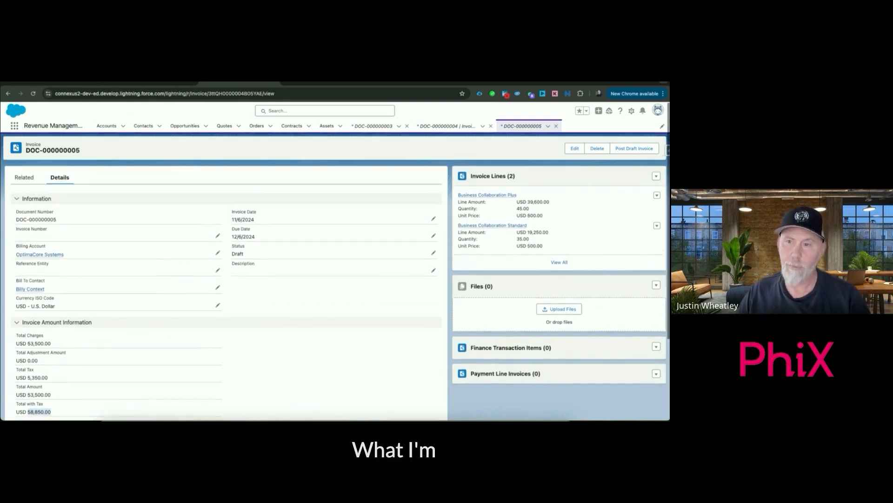
Post the draft invoice and preview the invoice PDF attached to its files
{"action": "left_click", "coordinate": [628, 149]}
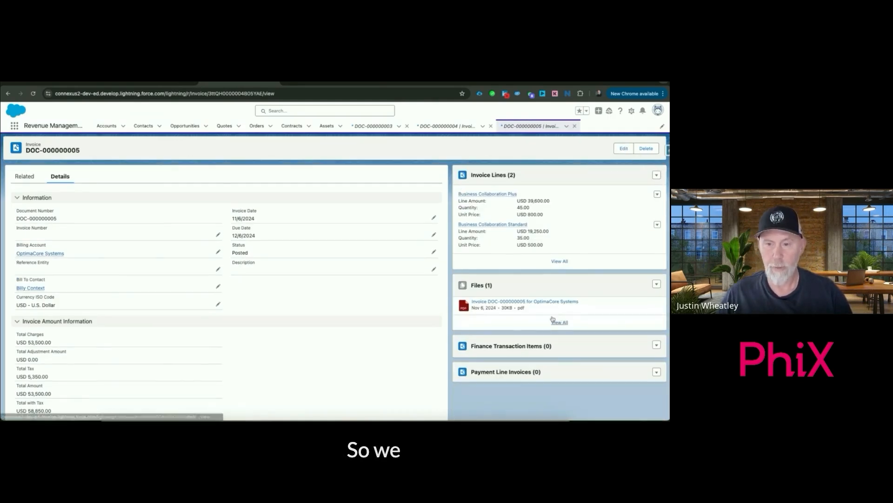
{"action": "left_click", "coordinate": [498, 302]}
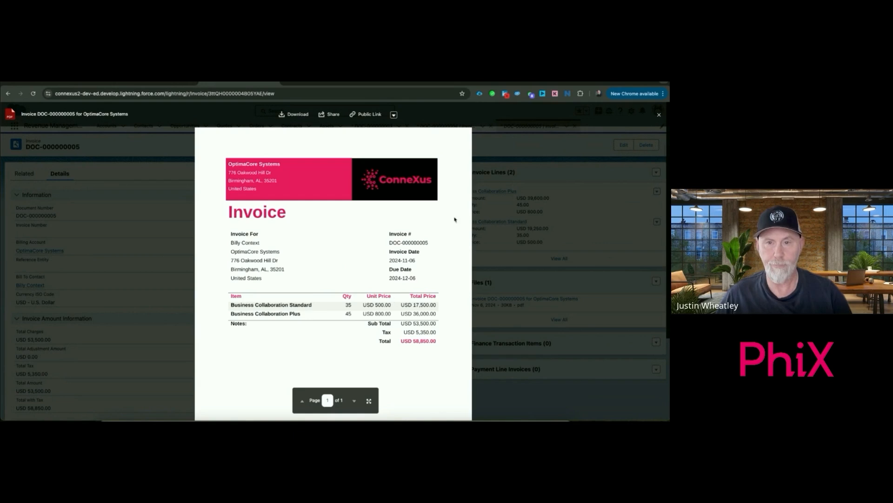
{"action": "left_click", "coordinate": [659, 114]}
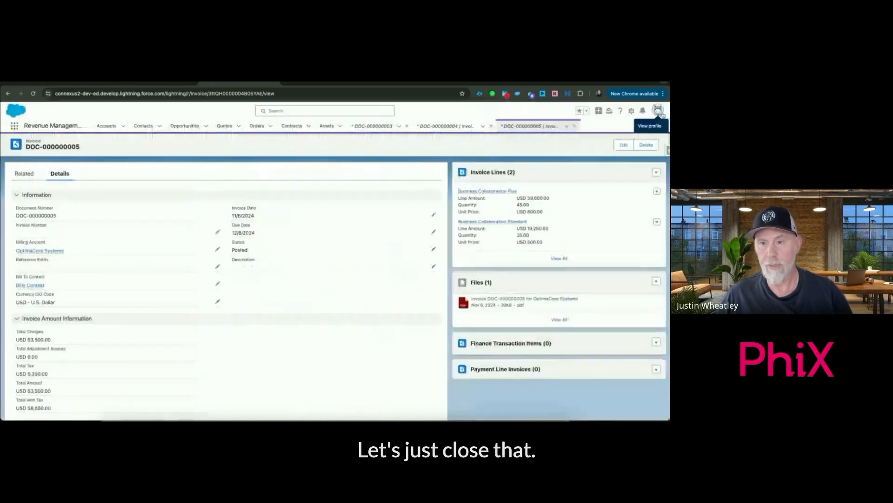
Reload the posted invoice and return to its billing account, OptimaCore Systems
{"action": "left_click", "coordinate": [34, 93]}
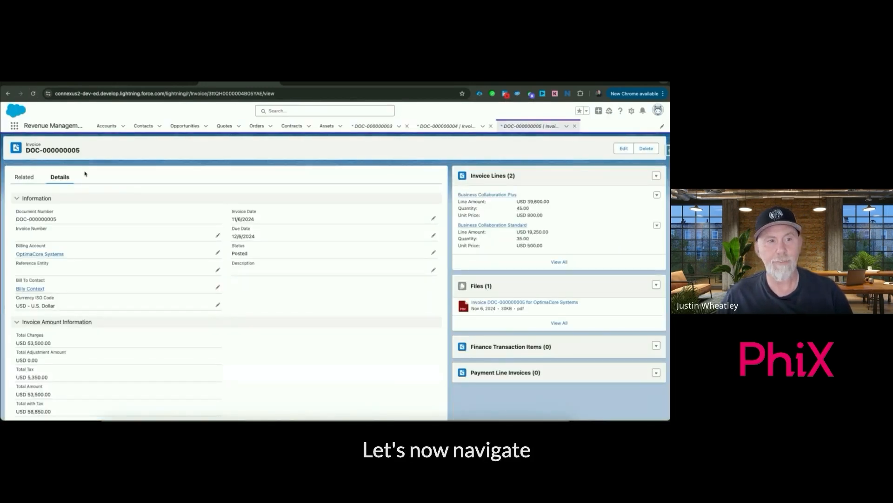
{"action": "left_click", "coordinate": [59, 254]}
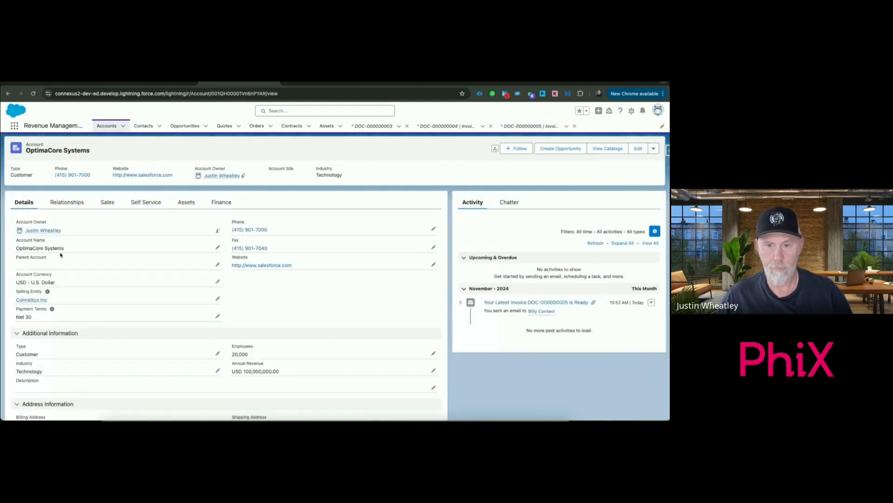